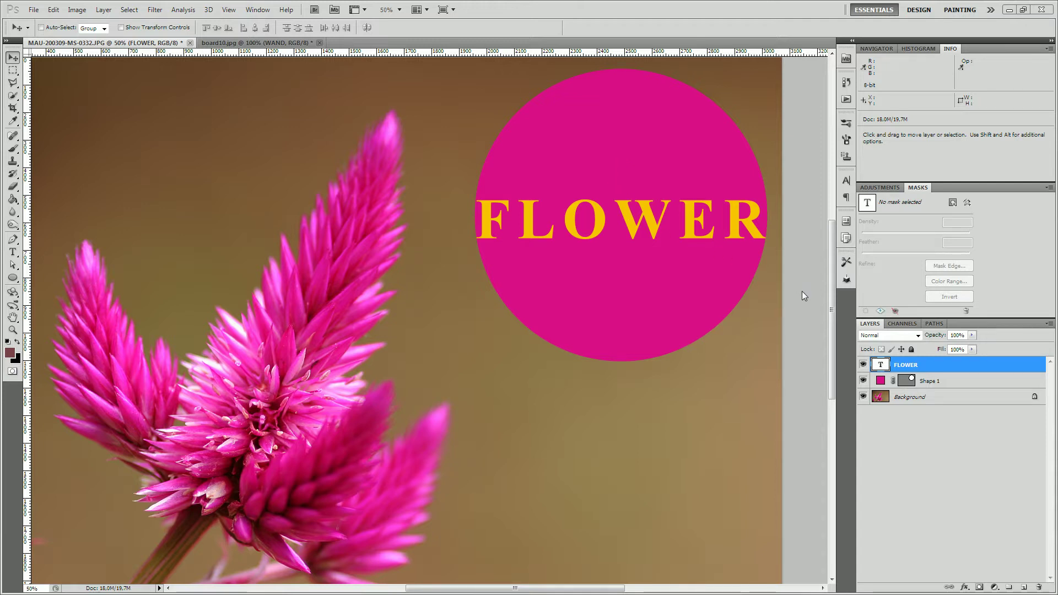
- Duplicate the Background flower photo layer and move the copy to the top of the Layers panel
{"action": "left_click", "coordinate": [903, 399]}
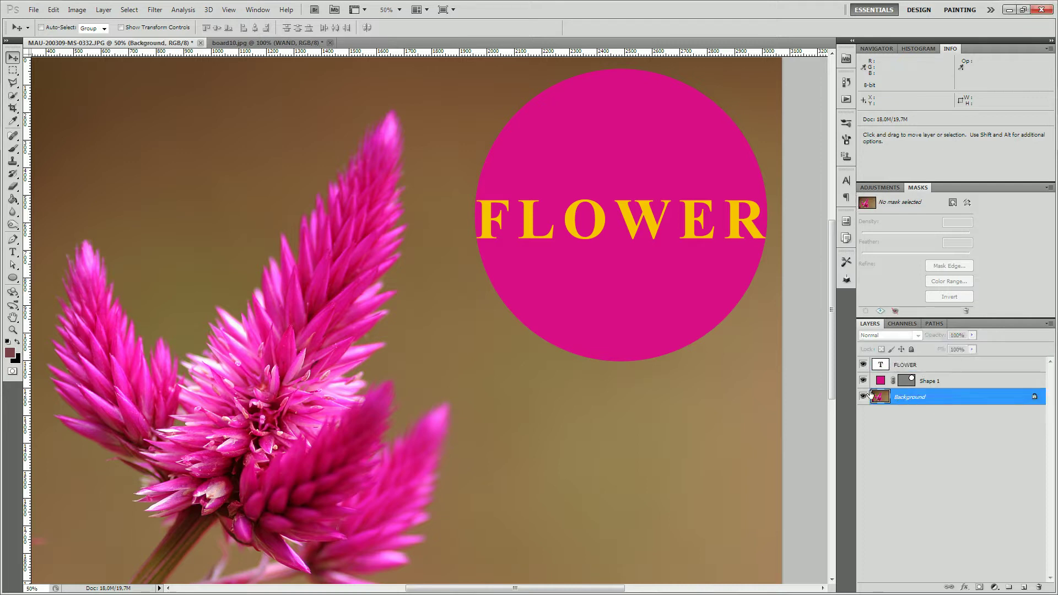
{"action": "key", "text": "ctrl+j"}
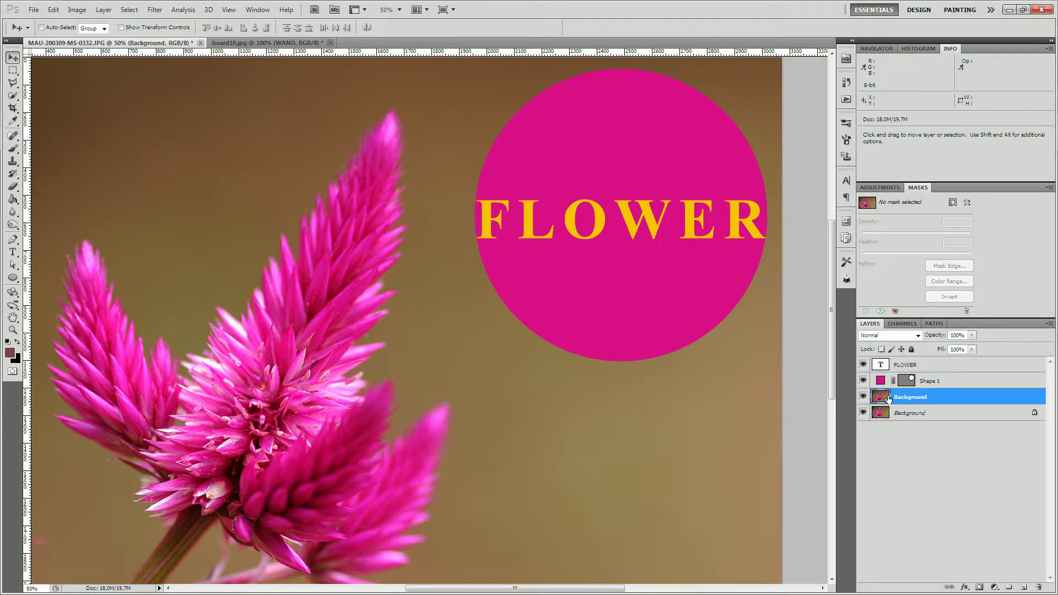
{"action": "left_click_drag", "start_coordinate": [907, 398], "coordinate": [918, 363]}
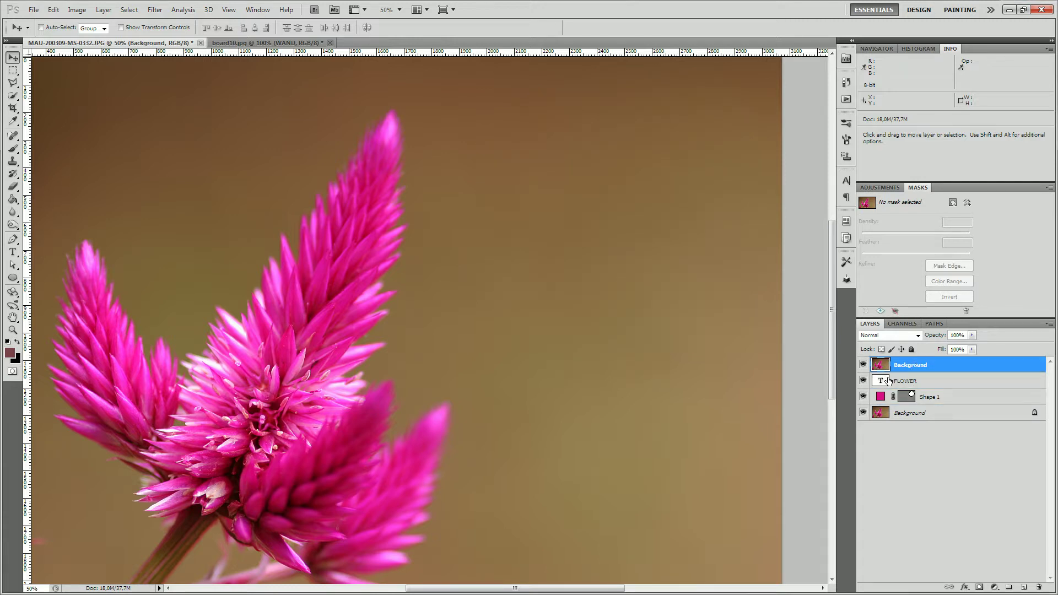
{"action": "key", "text": "alt"}
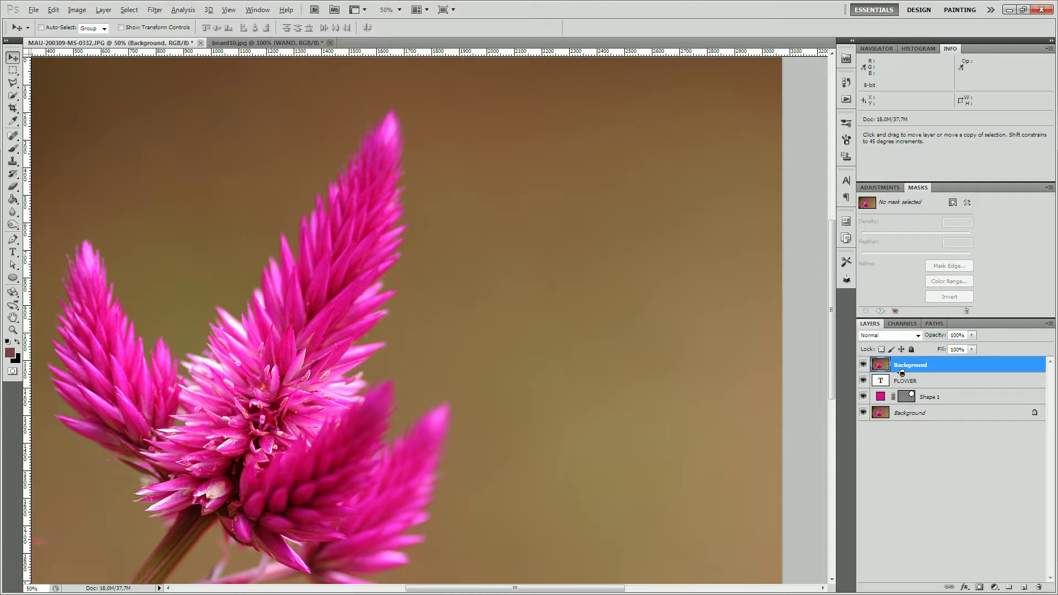
- Clip the top photo copy into the FLOWER text, then select the FLOWER and Shape 1 layers together
{"action": "left_click", "coordinate": [902, 372], "text": "alt"}
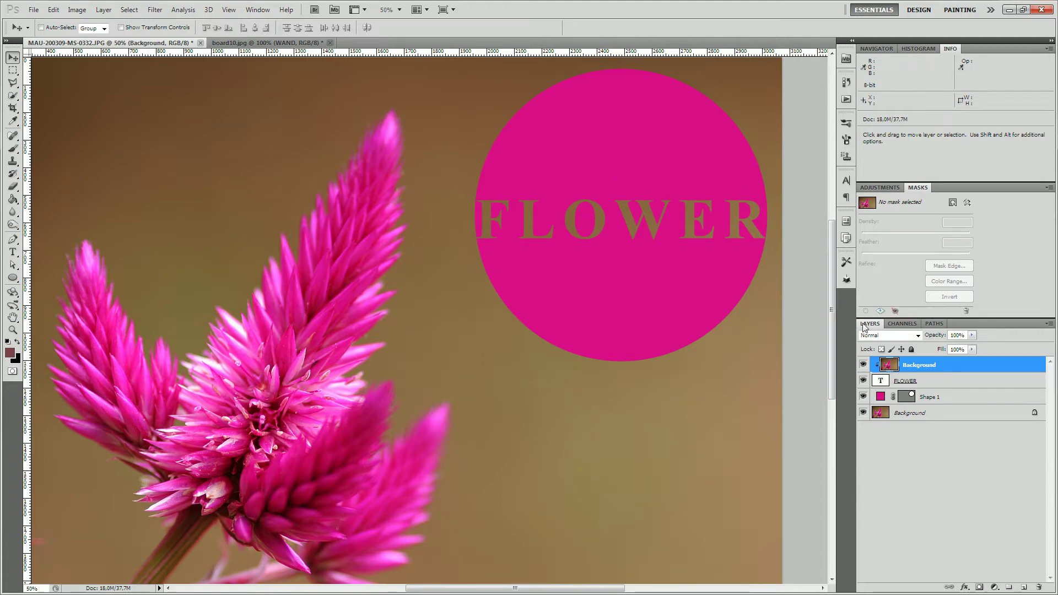
{"action": "left_click", "coordinate": [929, 383]}
{"action": "left_click", "coordinate": [938, 398], "text": "shift"}
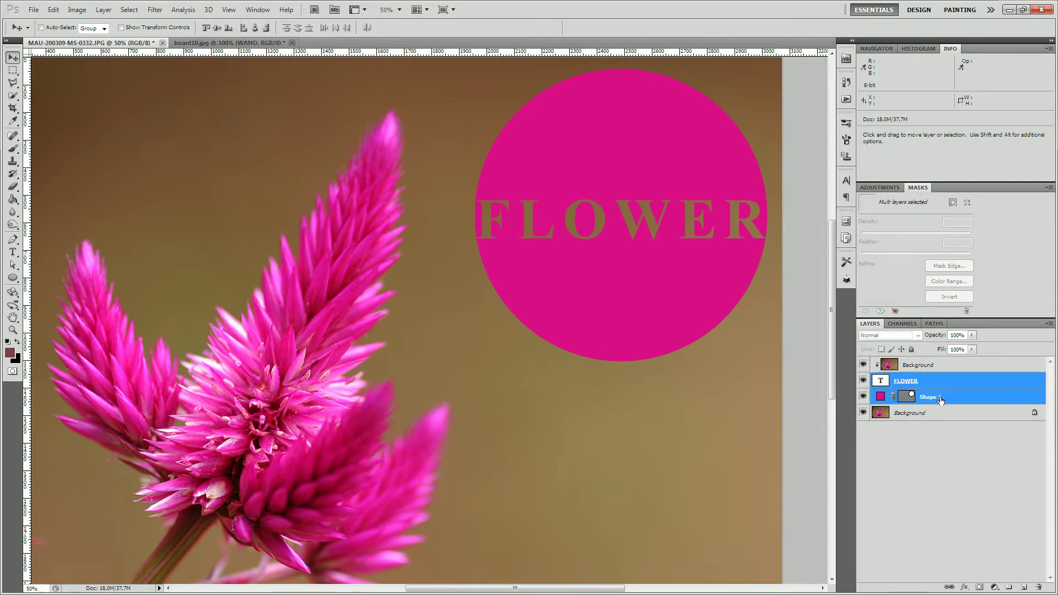
- Link the FLOWER and Shape 1 layers, then leave only FLOWER selected
{"action": "left_click", "coordinate": [1050, 324]}
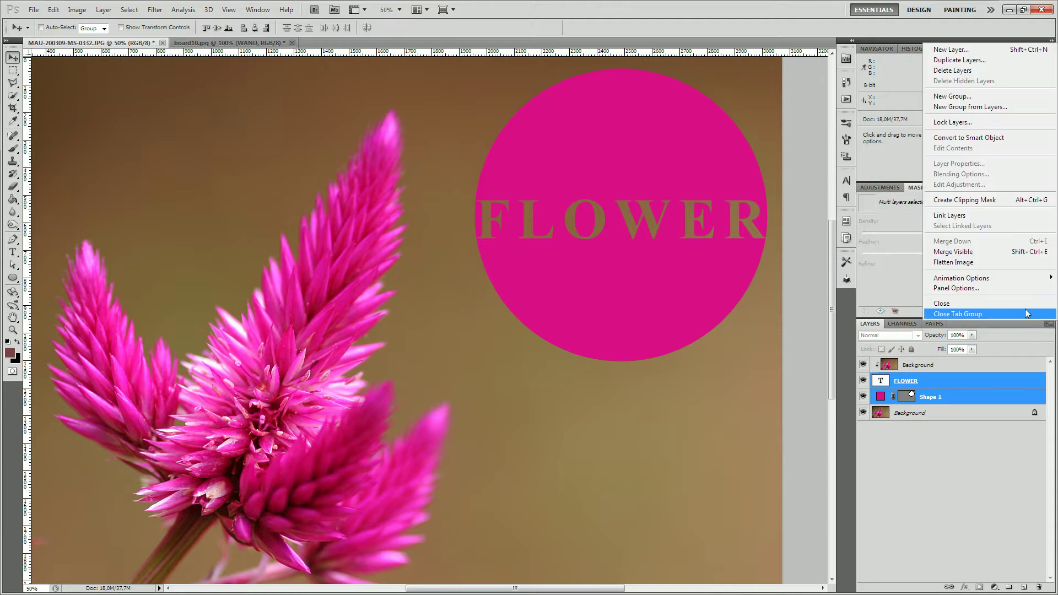
{"action": "left_click", "coordinate": [959, 216]}
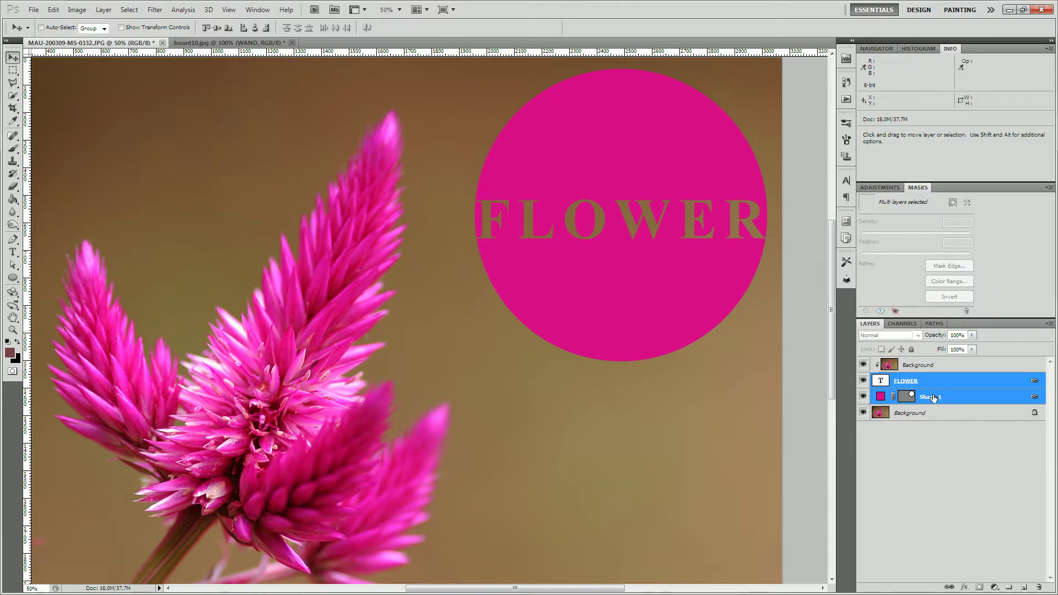
{"action": "left_click", "coordinate": [939, 428]}
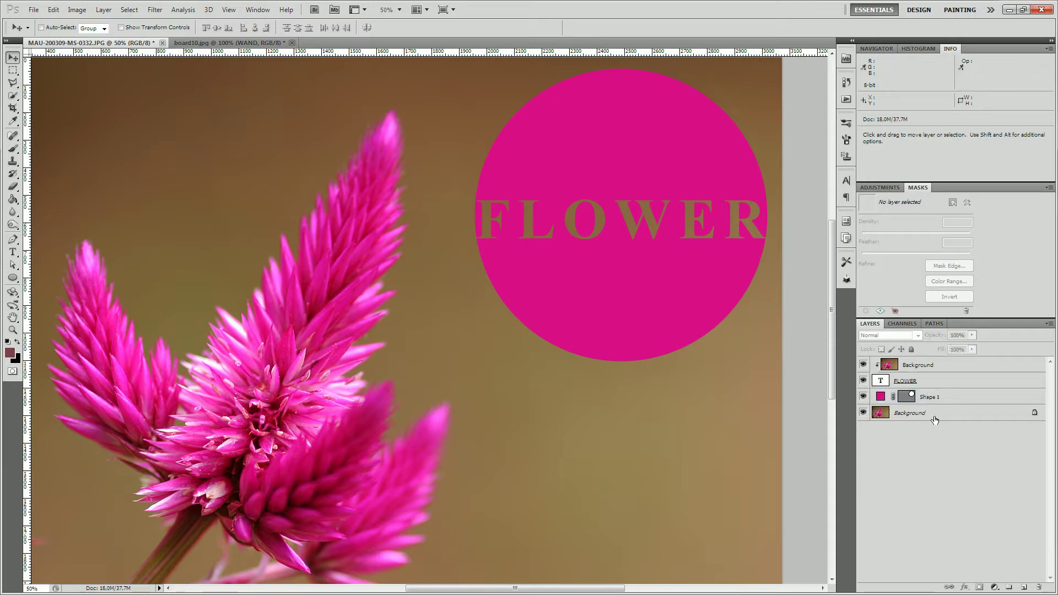
{"action": "left_click", "coordinate": [929, 385]}
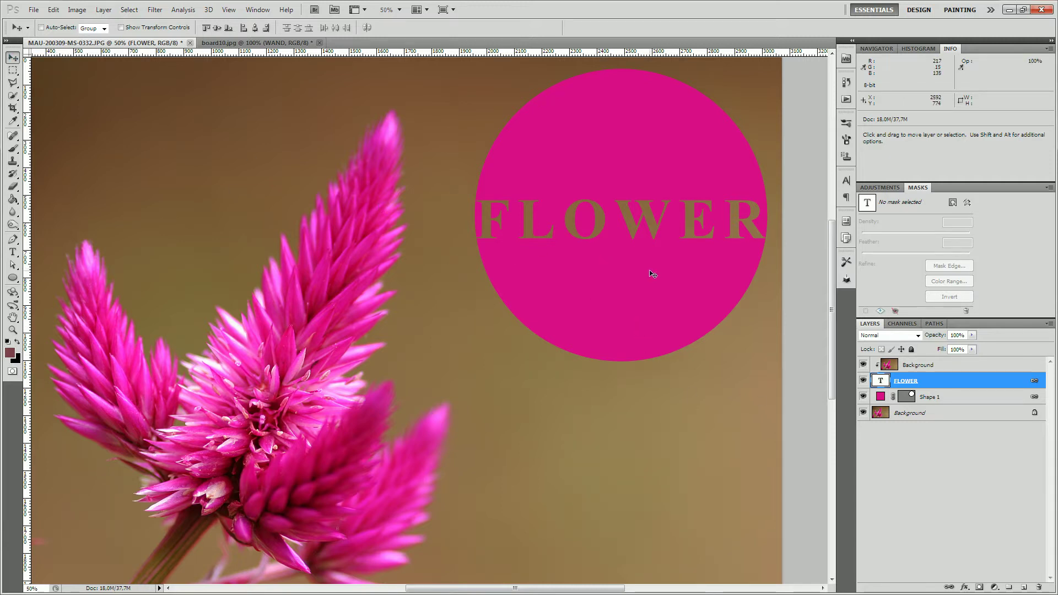
- Drag the linked FLOWER text and pink circle down and left over the flower
{"action": "mouse_move", "coordinate": [653, 271]}
{"action": "left_mouse_down"}
{"action": "mouse_move", "coordinate": [627, 289]}
{"action": "mouse_move", "coordinate": [327, 268]}
{"action": "mouse_move", "coordinate": [399, 257]}
{"action": "mouse_move", "coordinate": [431, 279]}
{"action": "mouse_move", "coordinate": [404, 342]}
{"action": "left_mouse_up"}
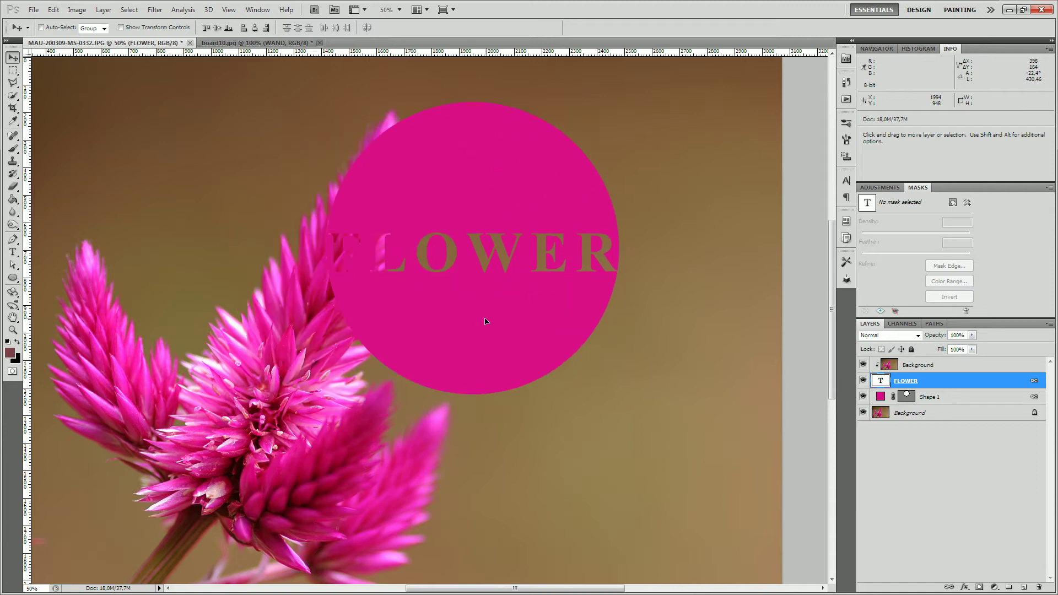
{"action": "left_click_drag", "start_coordinate": [404, 342], "coordinate": [398, 327]}
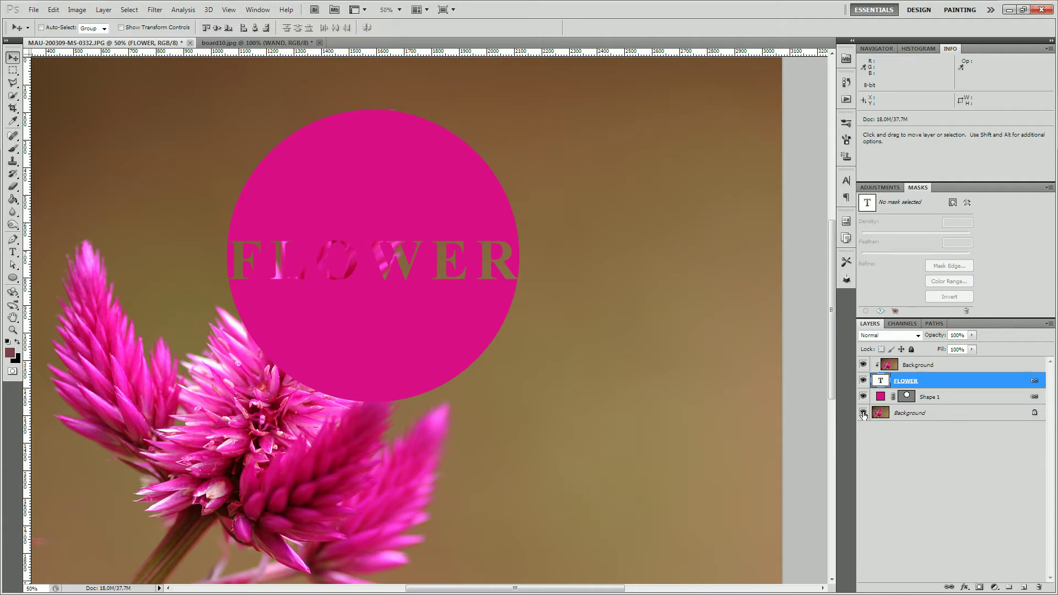
- Toggle the Background and Shape 1 visibility, then move the linked circle and text to the upper right
{"action": "left_click", "coordinate": [863, 413]}
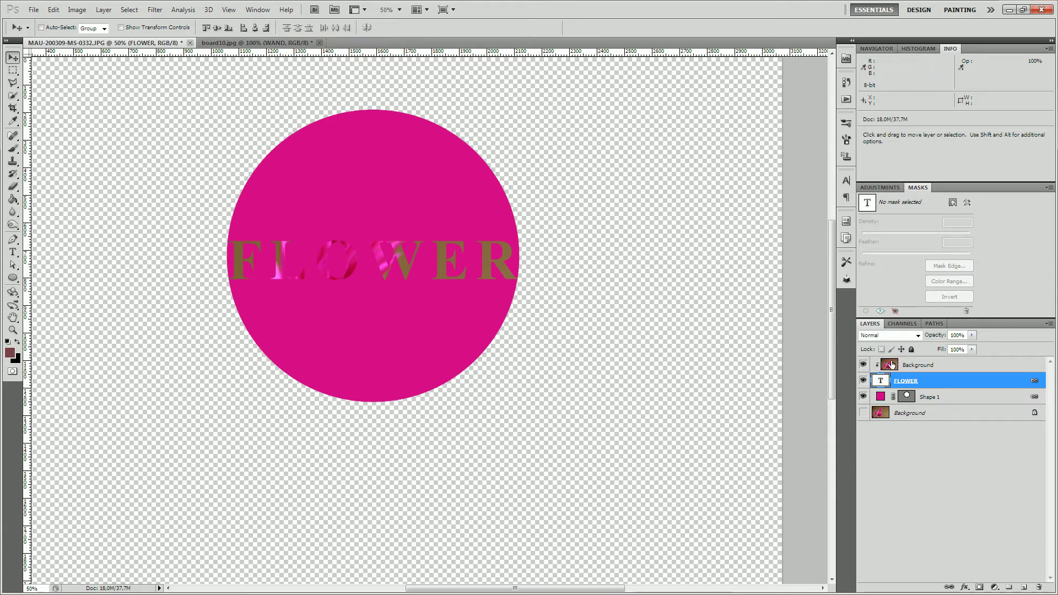
{"action": "left_click", "coordinate": [864, 397]}
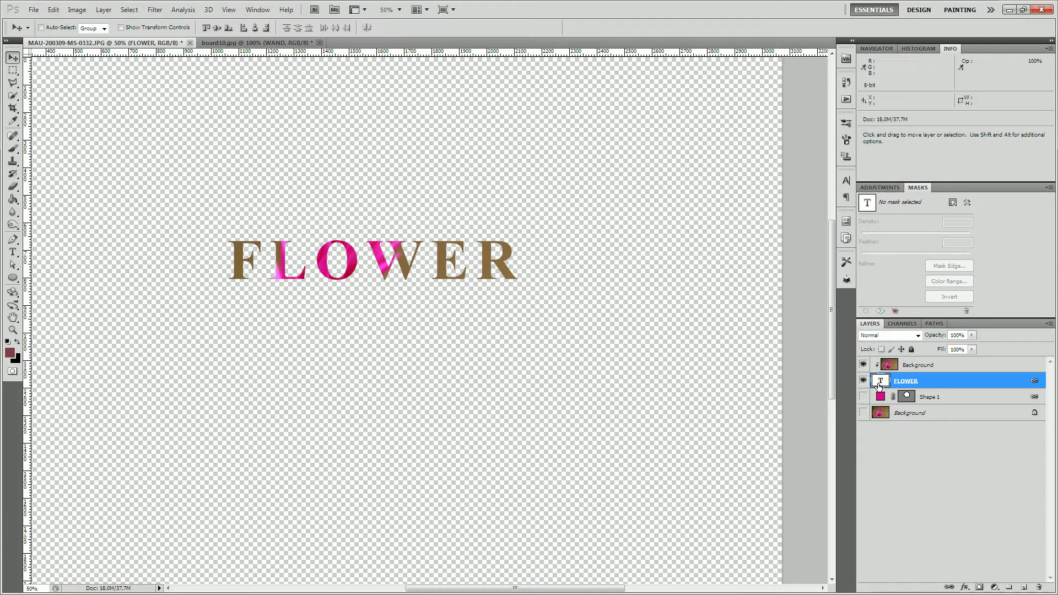
{"action": "left_click", "coordinate": [863, 397]}
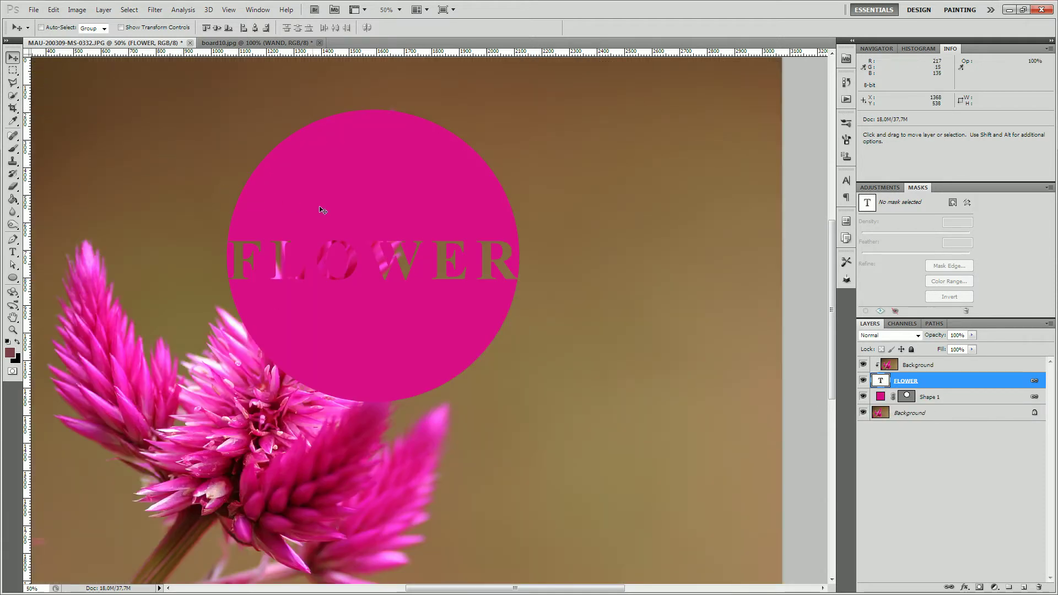
{"action": "mouse_move", "coordinate": [322, 214]}
{"action": "left_mouse_down"}
{"action": "mouse_move", "coordinate": [563, 162]}
{"action": "mouse_move", "coordinate": [555, 174]}
{"action": "left_mouse_up"}
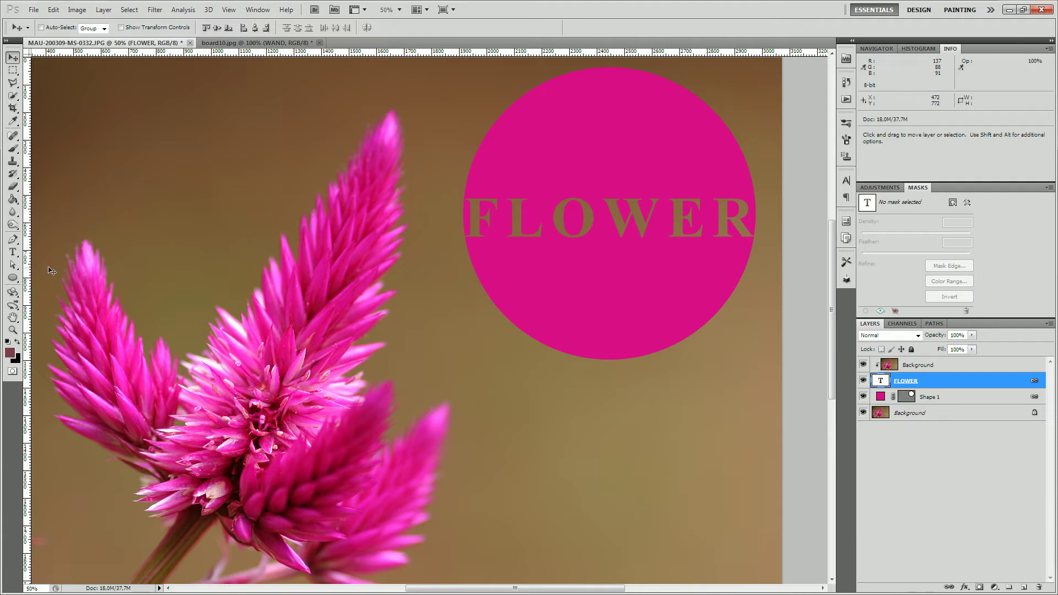
- Replace the final 'ER' of FLOWER with retyped 'ER', commit, and select the bottom Background layer
{"action": "left_click", "coordinate": [13, 252]}
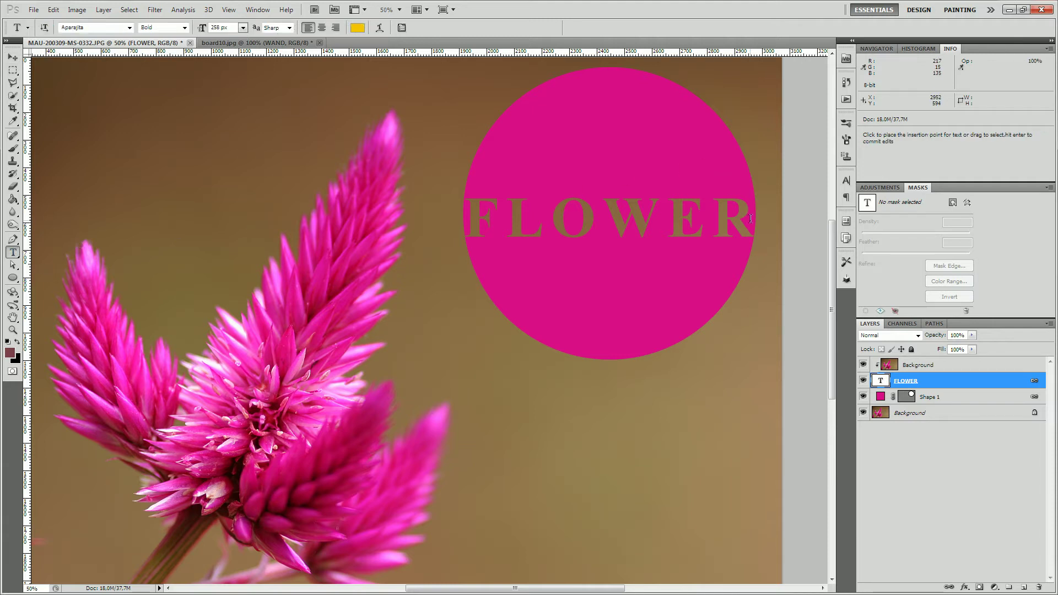
{"action": "left_click_drag", "start_coordinate": [759, 221], "coordinate": [669, 221]}
{"action": "key", "text": "BackSpace"}
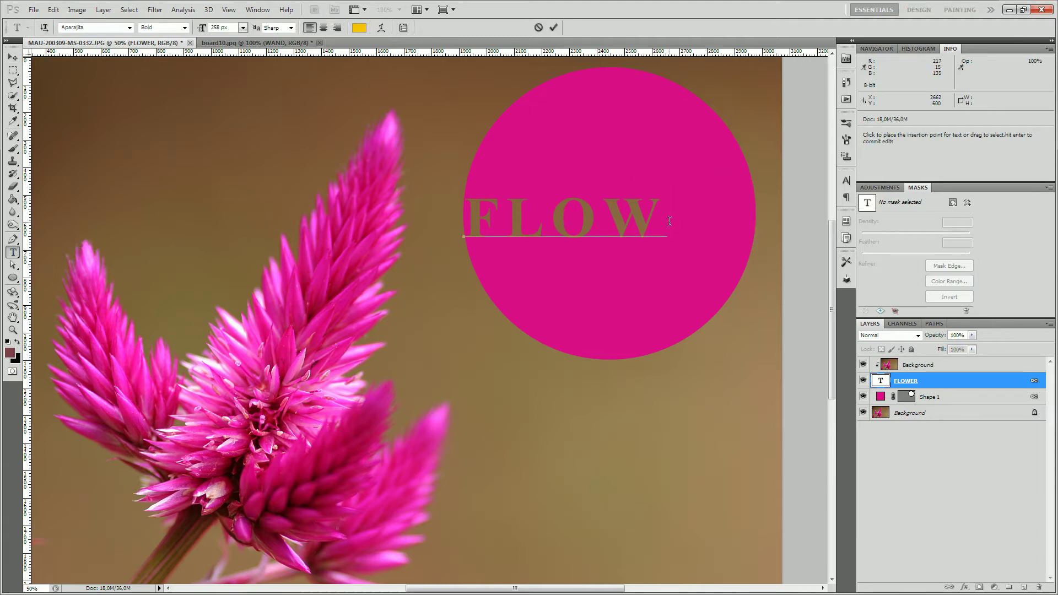
{"action": "type", "text": "ER"}
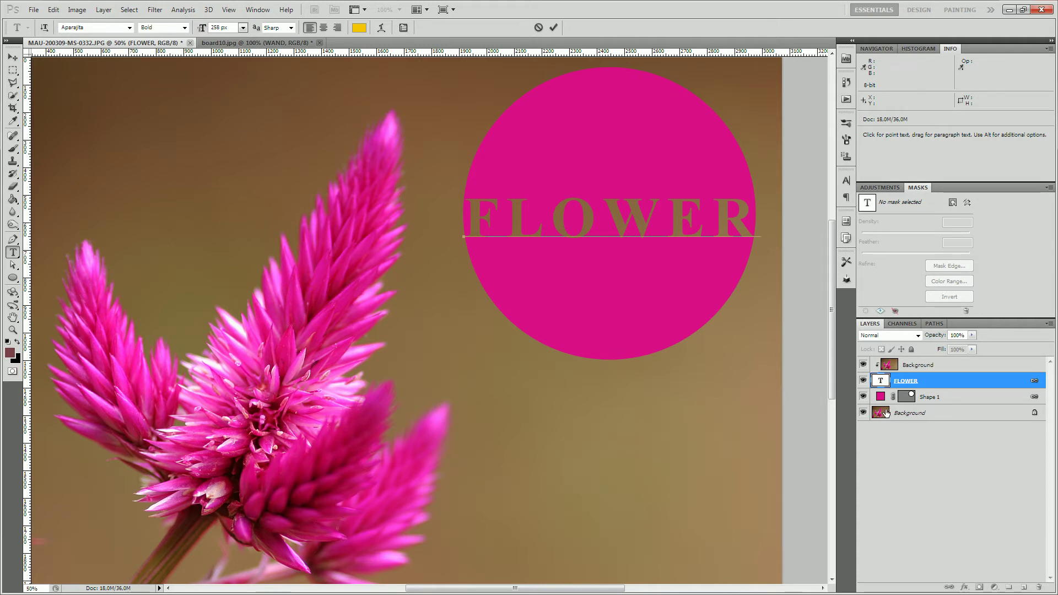
{"action": "key", "text": "ctrl+Return"}
{"action": "left_click", "coordinate": [908, 414]}
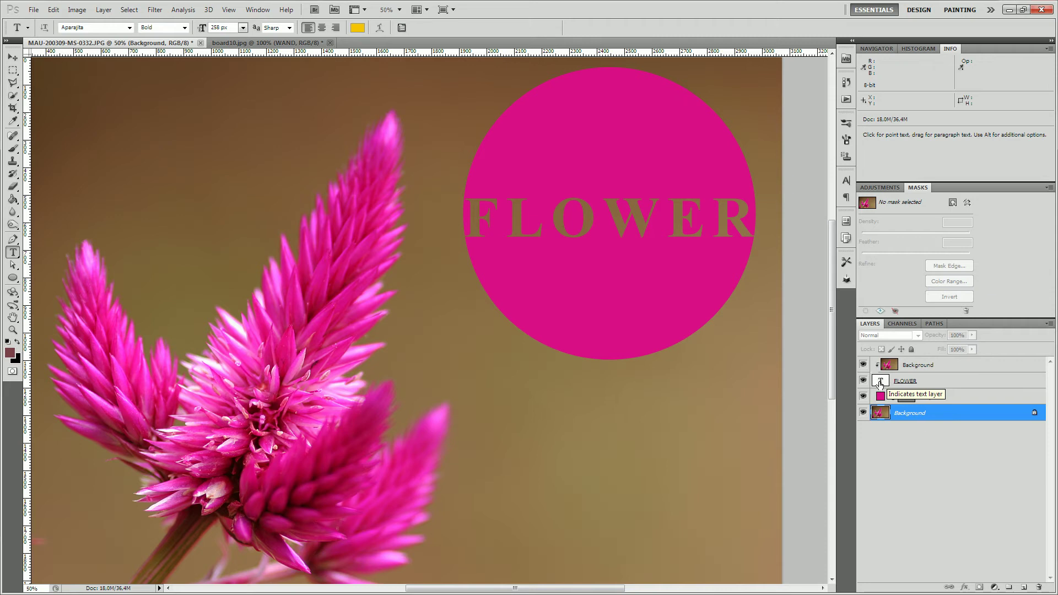
- Toggle the clipping mask between the top flower photo and FLOWER, leaving the photo clipped
{"action": "key", "text": "alt"}
{"action": "left_click", "coordinate": [901, 373], "text": "alt"}
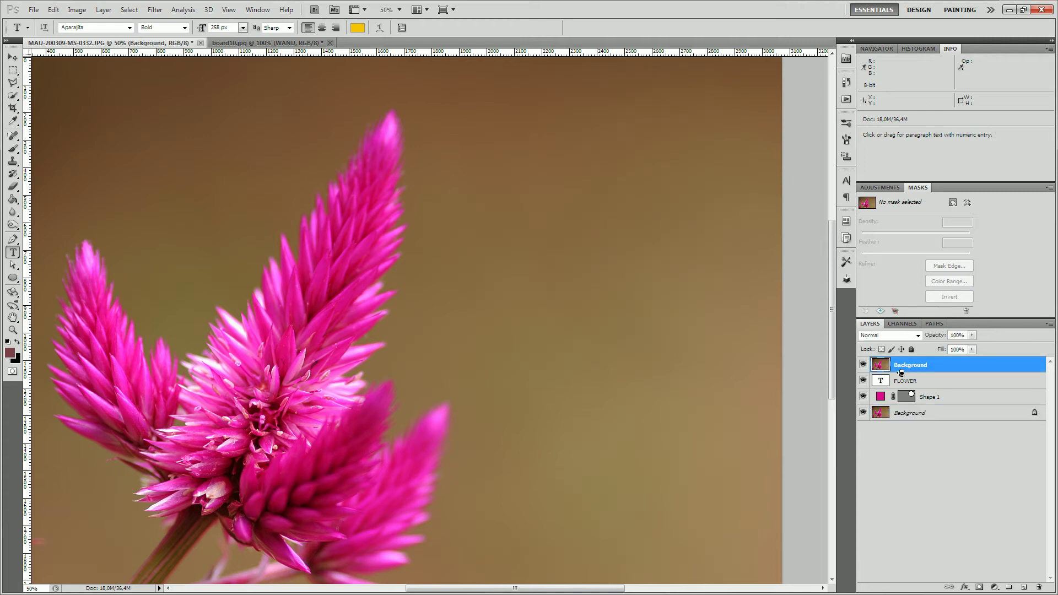
{"action": "left_click", "coordinate": [902, 373], "text": "alt"}
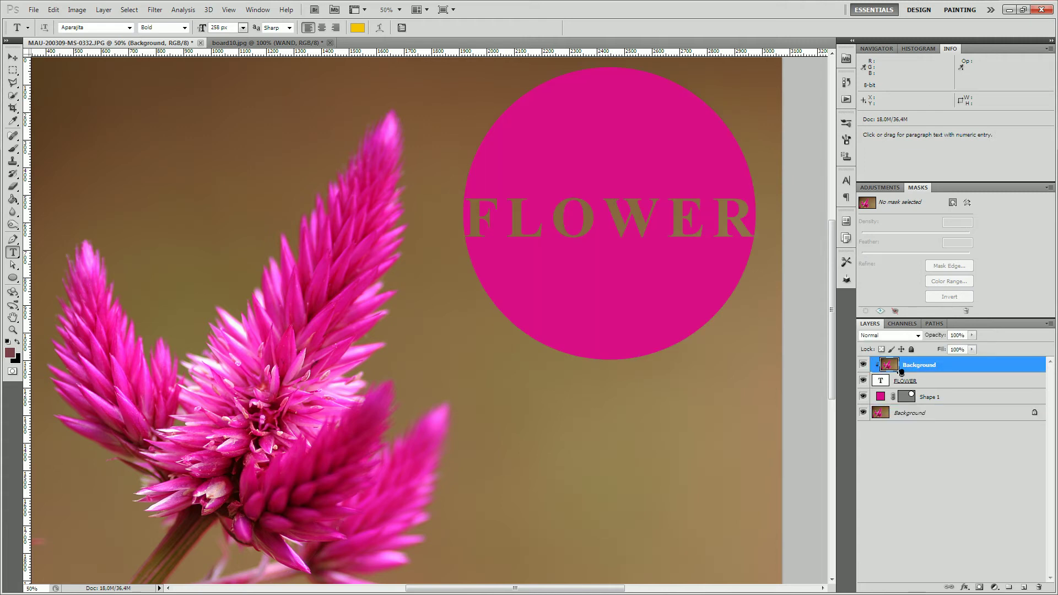
{"action": "left_click", "coordinate": [902, 372], "text": "alt"}
{"action": "left_click", "coordinate": [901, 372], "text": "alt"}
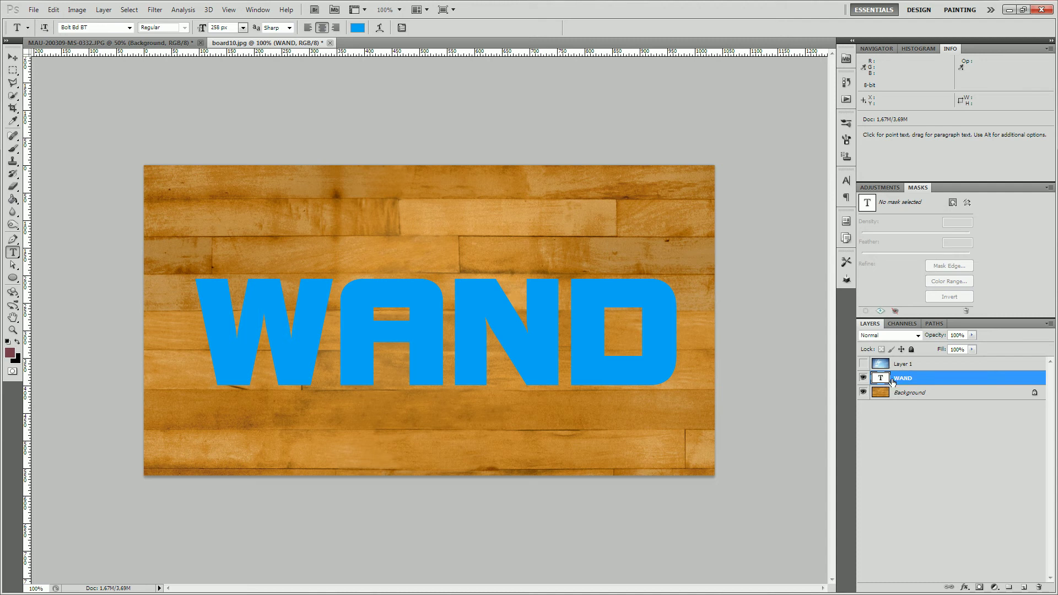
- Show the Layer 1 sky photo and clip it into the WAND text layer
{"action": "left_click", "coordinate": [863, 364]}
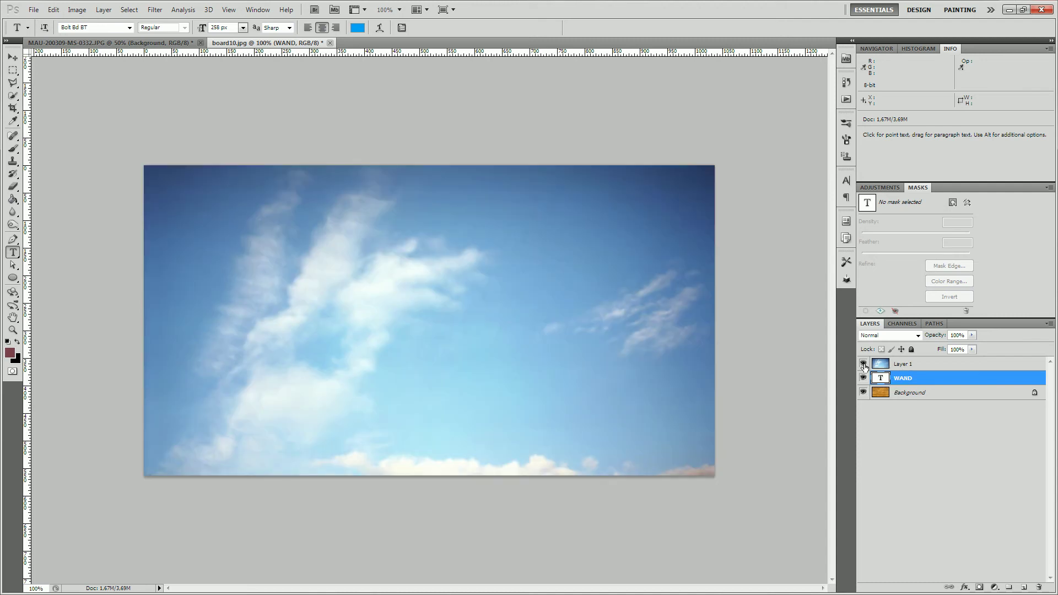
{"action": "key", "text": "alt"}
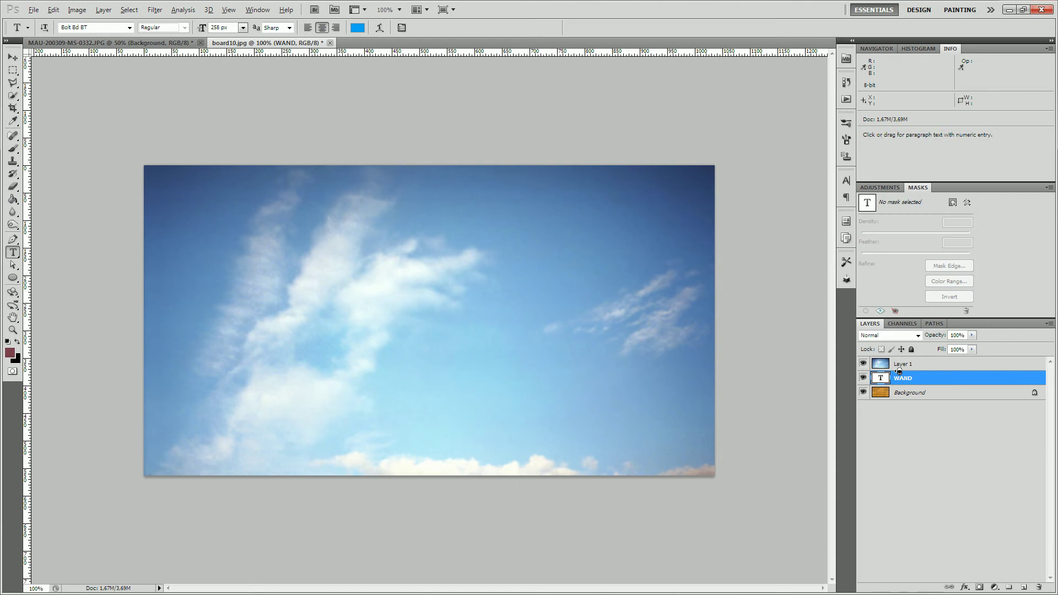
{"action": "left_click", "coordinate": [899, 371], "text": "alt"}
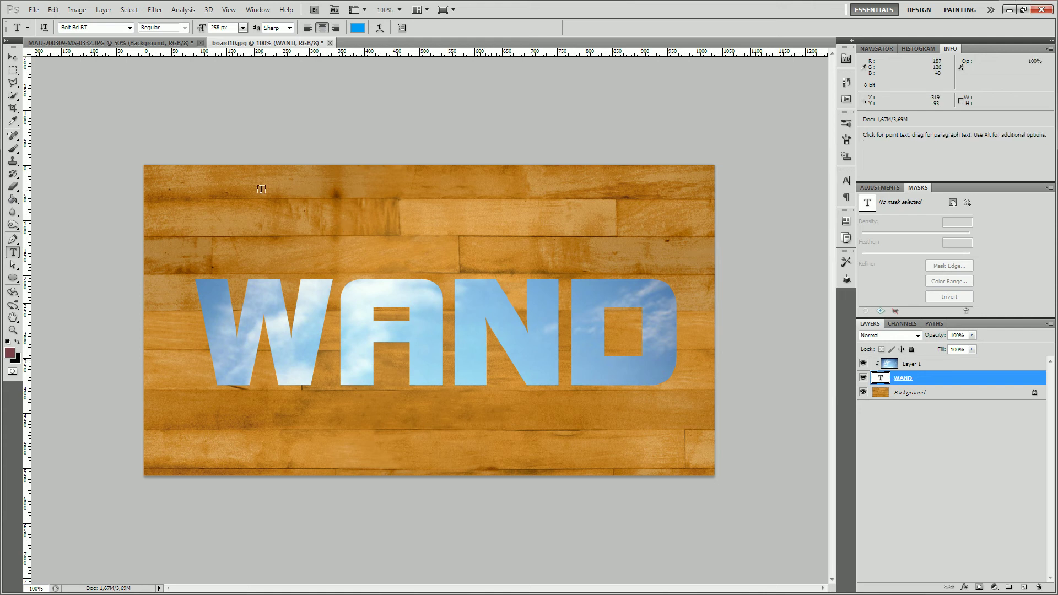
- Apply a Bevel and Emboss style to WAND with Outer Bevel and 7 px size
{"action": "left_click", "coordinate": [103, 10]}
{"action": "mouse_move", "coordinate": [118, 68]}
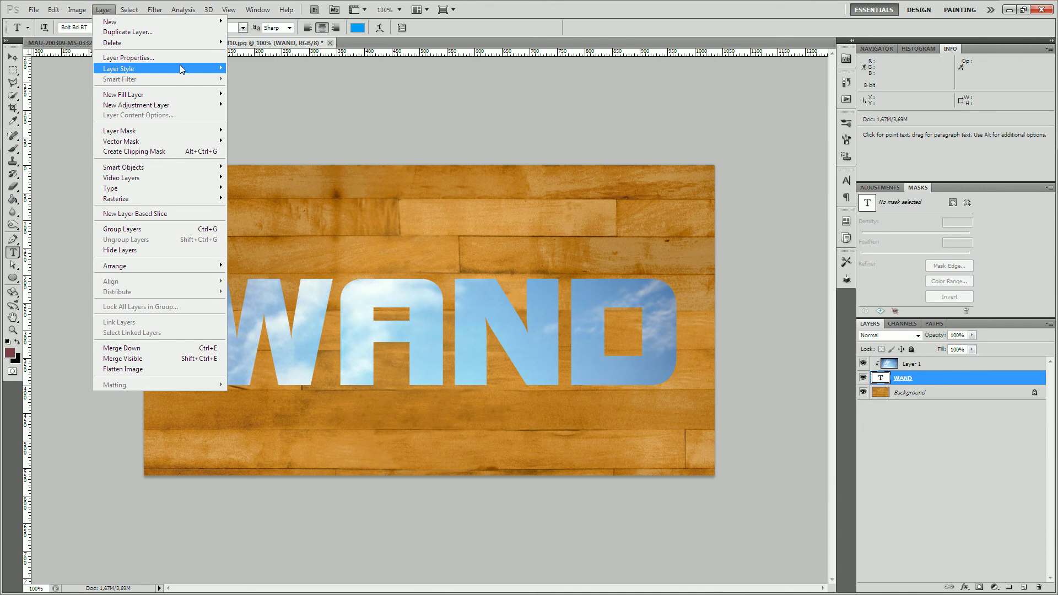
{"action": "left_click", "coordinate": [268, 125]}
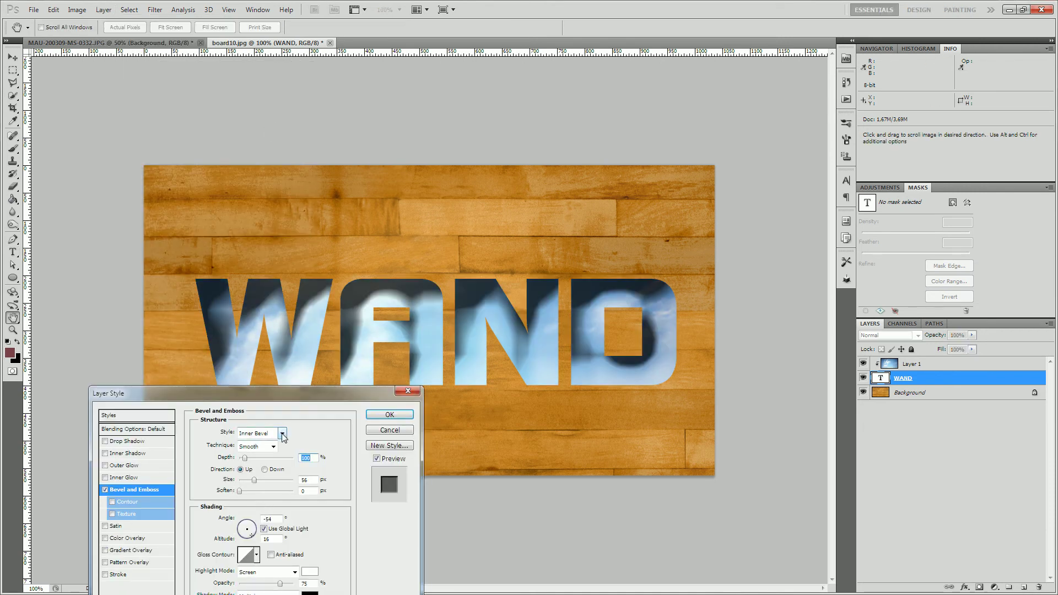
{"action": "left_click", "coordinate": [282, 433]}
{"action": "left_click", "coordinate": [256, 445]}
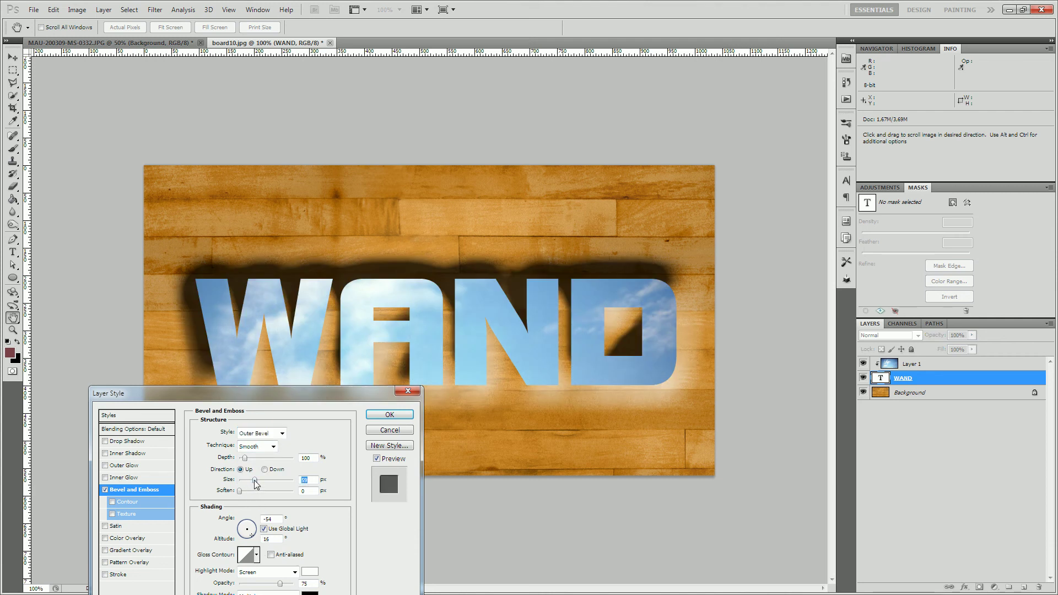
{"action": "left_click_drag", "start_coordinate": [254, 480], "coordinate": [243, 480]}
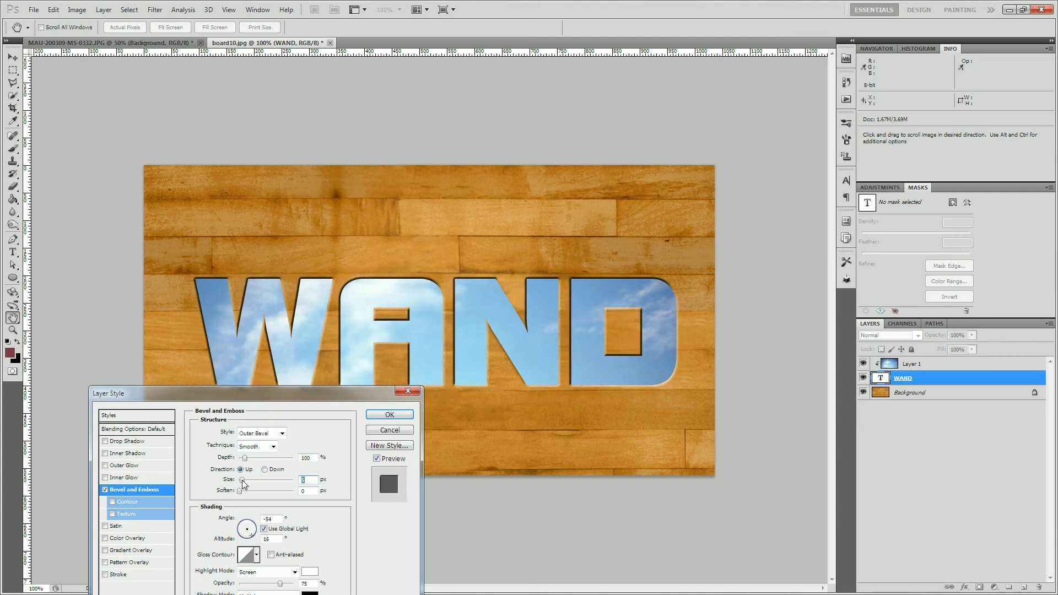
{"action": "key", "text": "Up"}
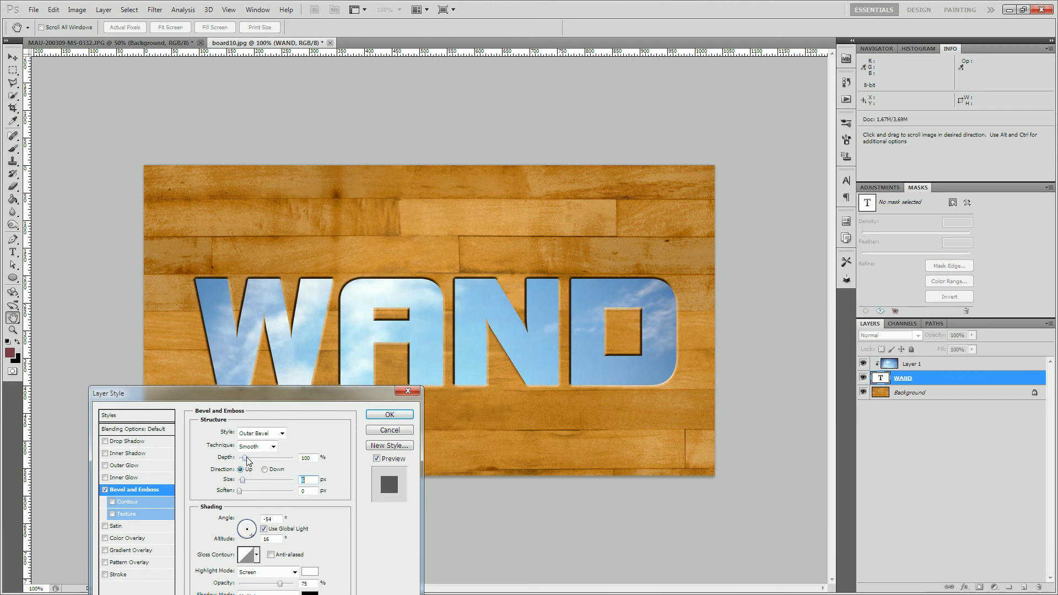
{"action": "key", "text": "Up"}
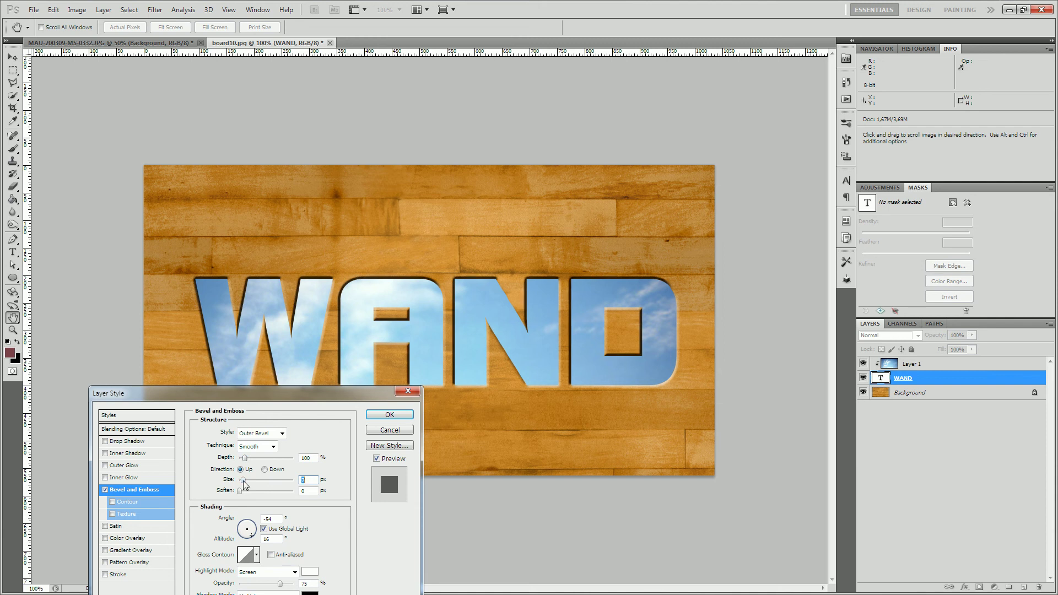
{"action": "left_click", "coordinate": [389, 415]}
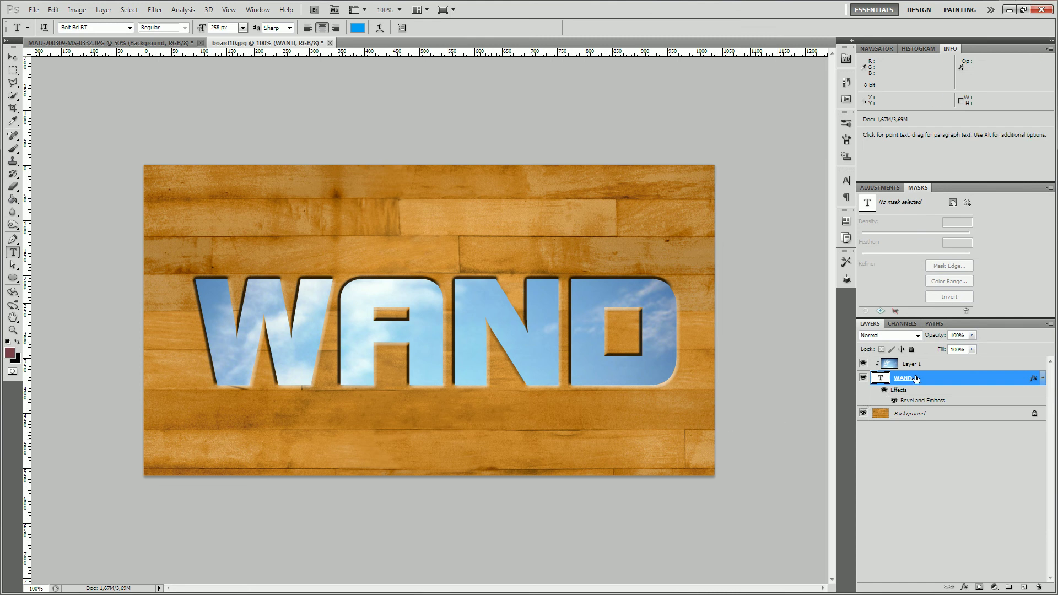
{"action": "left_click", "coordinate": [13, 57]}
{"action": "mouse_move", "coordinate": [489, 332]}
{"action": "left_mouse_down"}
{"action": "mouse_move", "coordinate": [450, 261]}
{"action": "mouse_move", "coordinate": [496, 364]}
{"action": "mouse_move", "coordinate": [435, 238]}
{"action": "mouse_move", "coordinate": [476, 353]}
{"action": "left_mouse_up"}
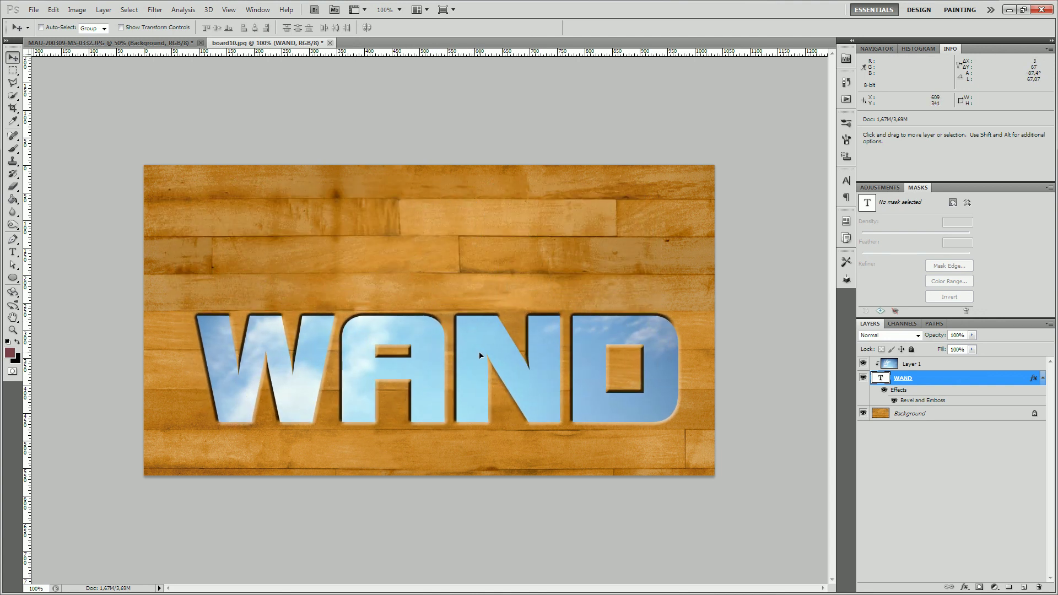
{"action": "left_click_drag", "start_coordinate": [476, 354], "coordinate": [476, 319]}
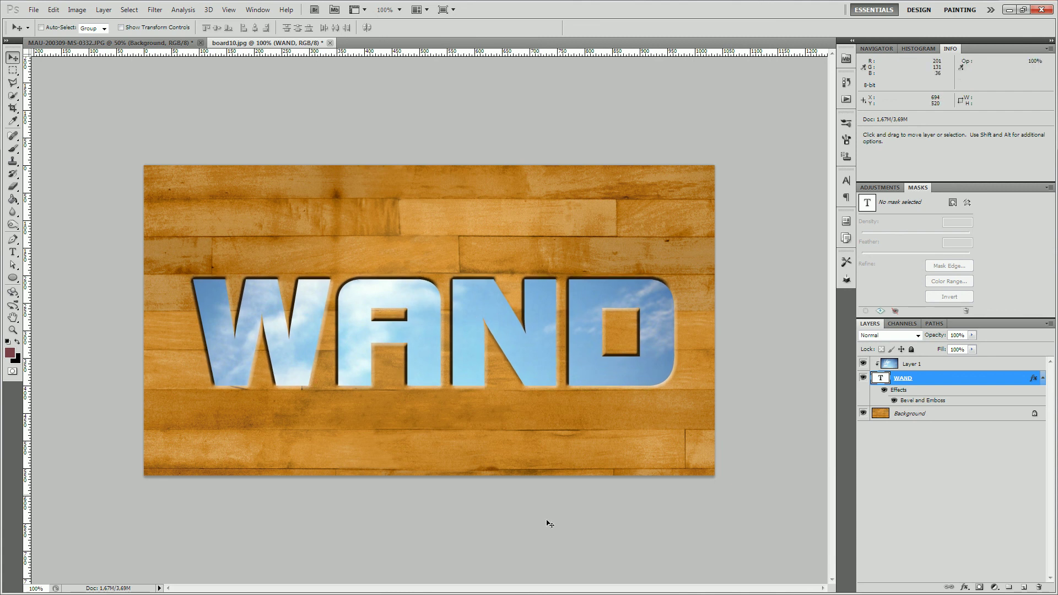